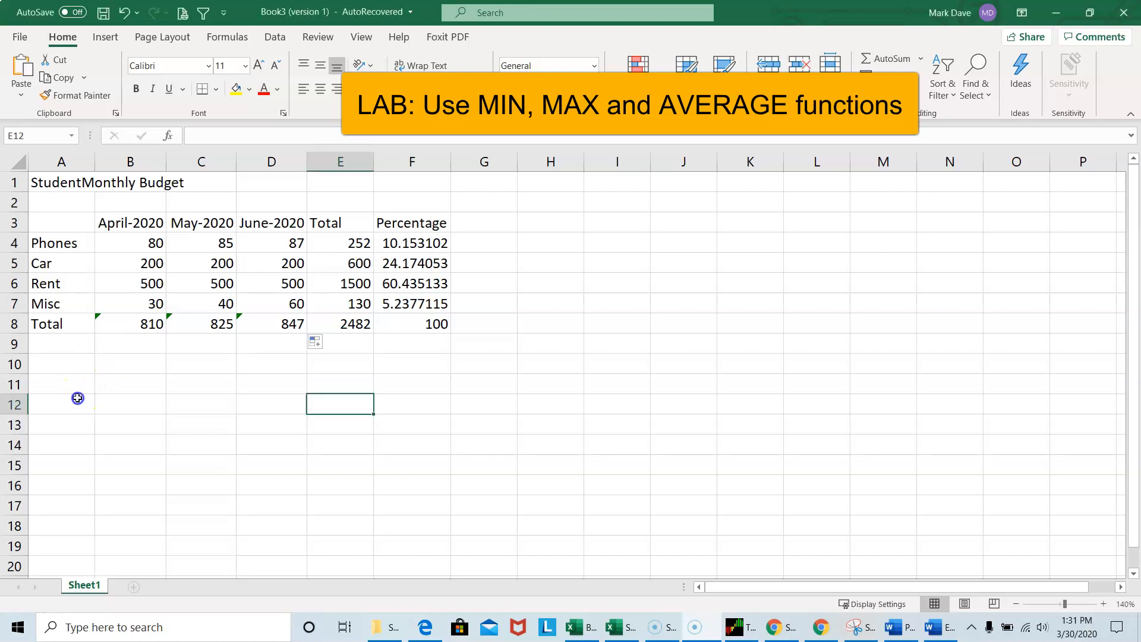
Enter the row labels MIN, MAX and AVERAGE in cells A12, A13 and A14.
{"action": "type", "text": "MIN"}
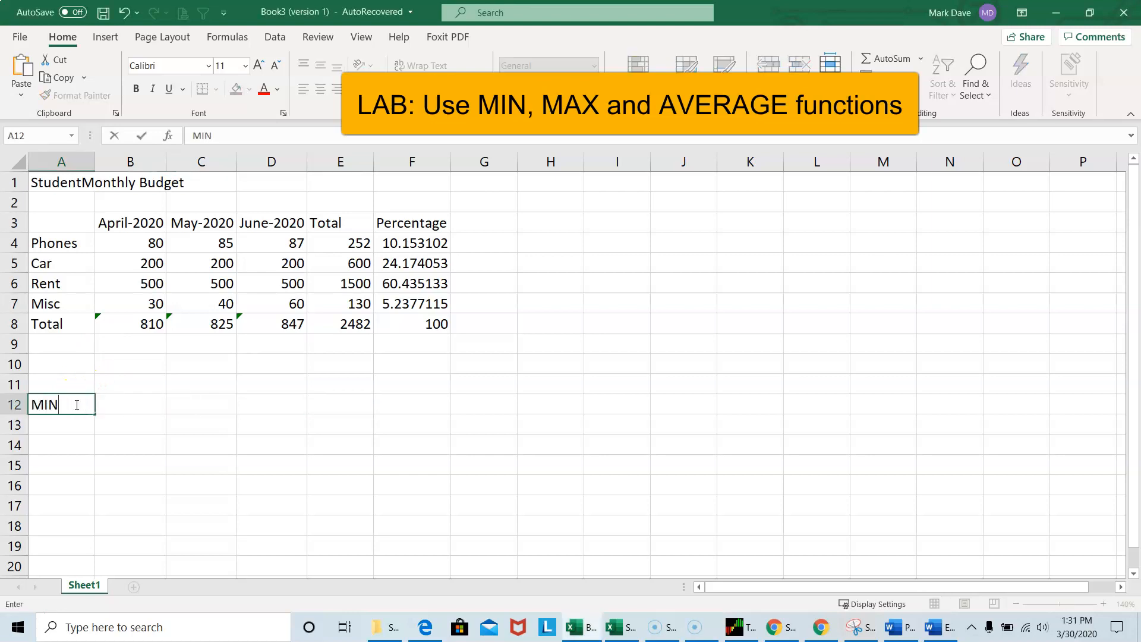
{"action": "left_click", "coordinate": [71, 429]}
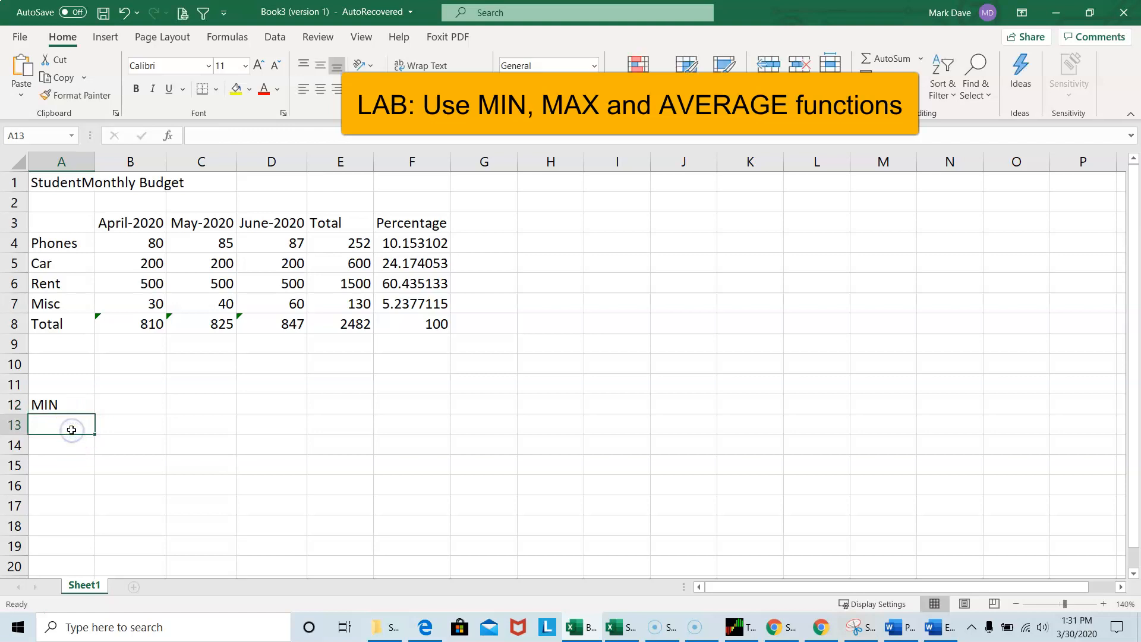
{"action": "type", "text": "MAX"}
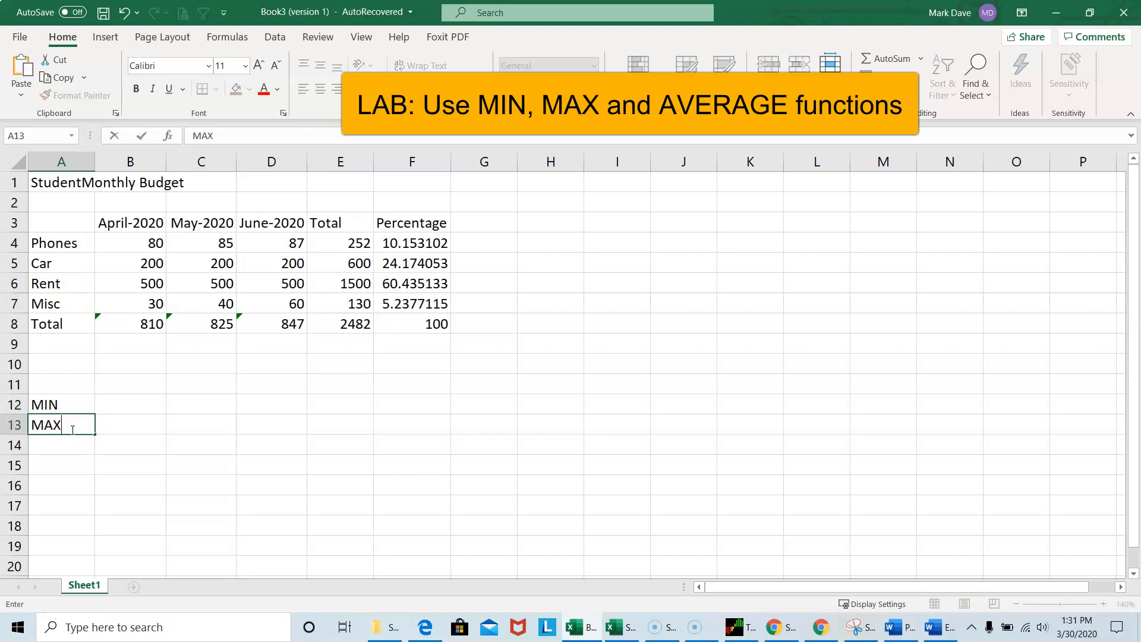
{"action": "left_click", "coordinate": [64, 445]}
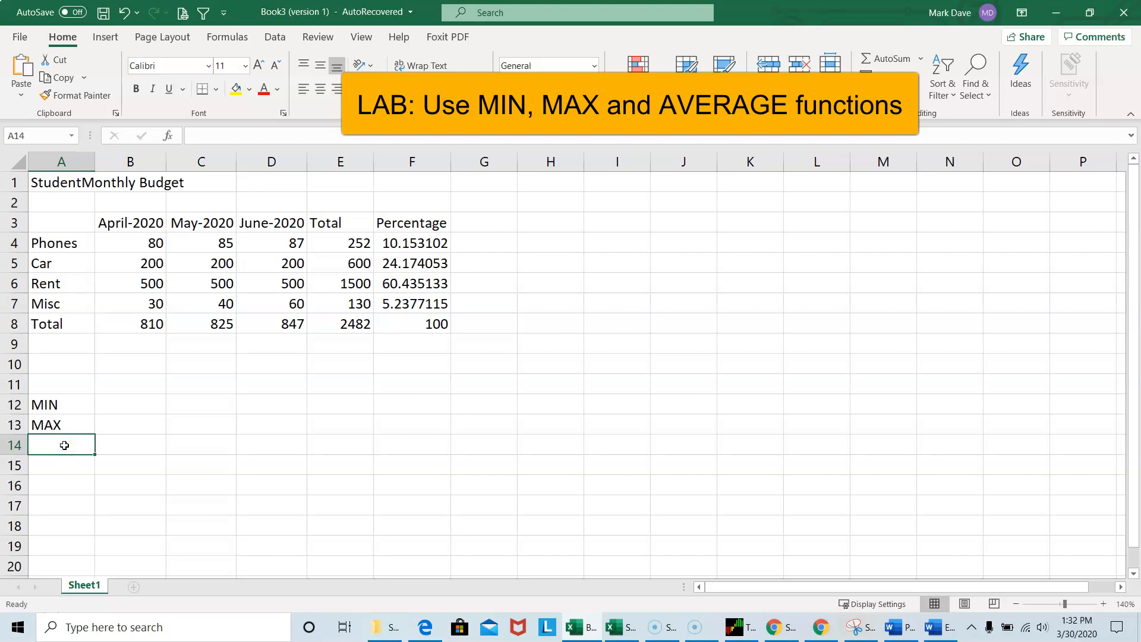
{"action": "type", "text": "AVERAGE"}
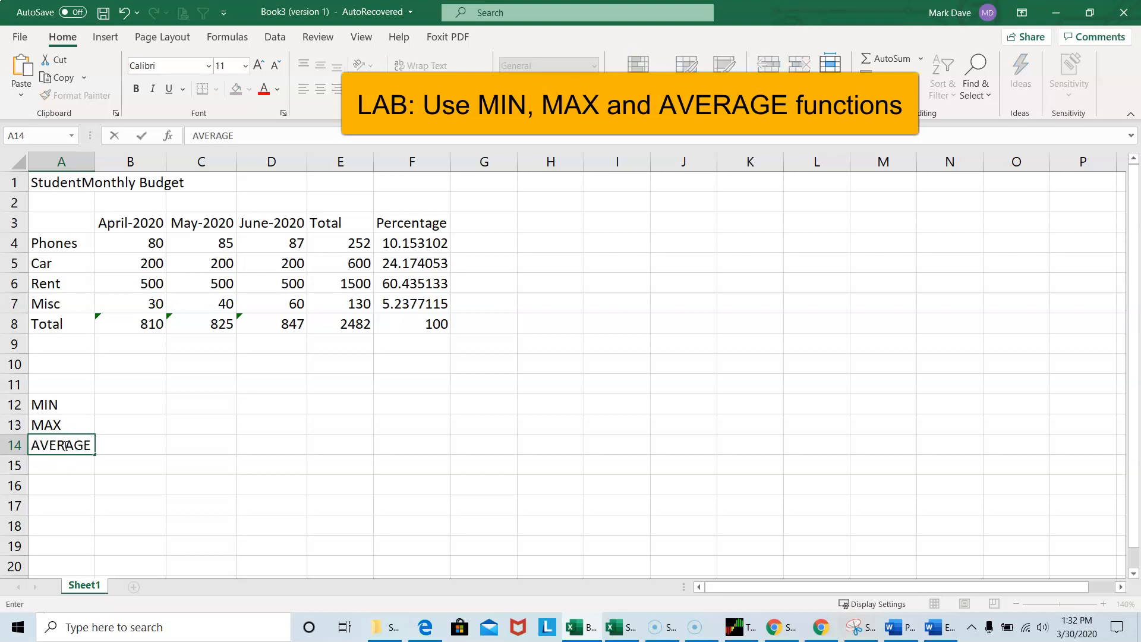
Search the function library for "min" and insert the MIN function in cell B12.
{"action": "left_click", "coordinate": [129, 408]}
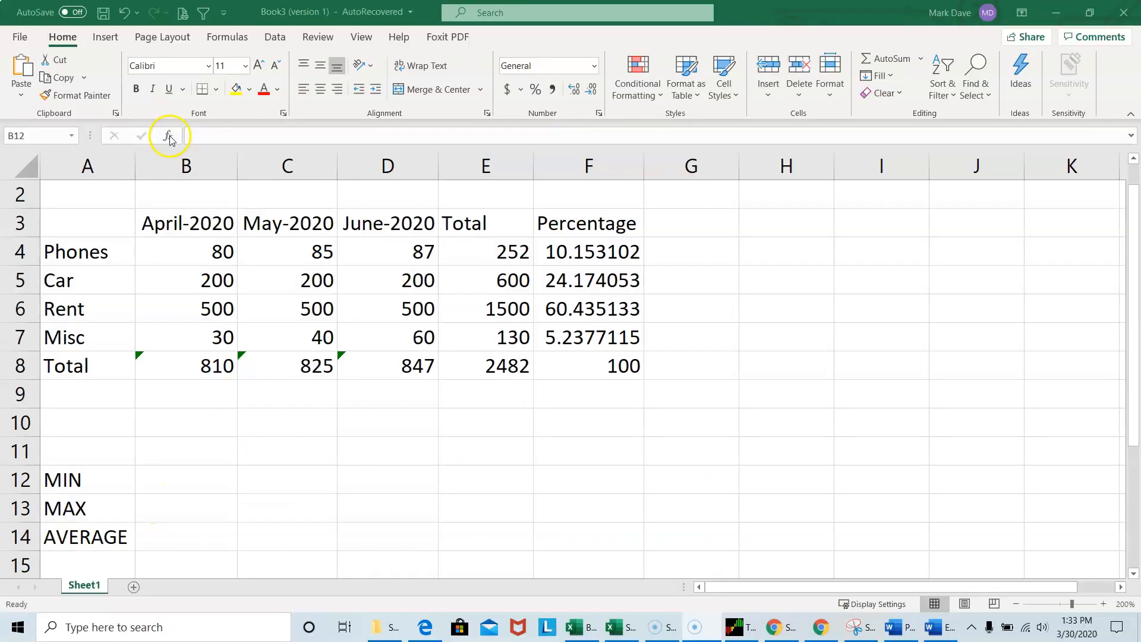
{"action": "left_click", "coordinate": [169, 135]}
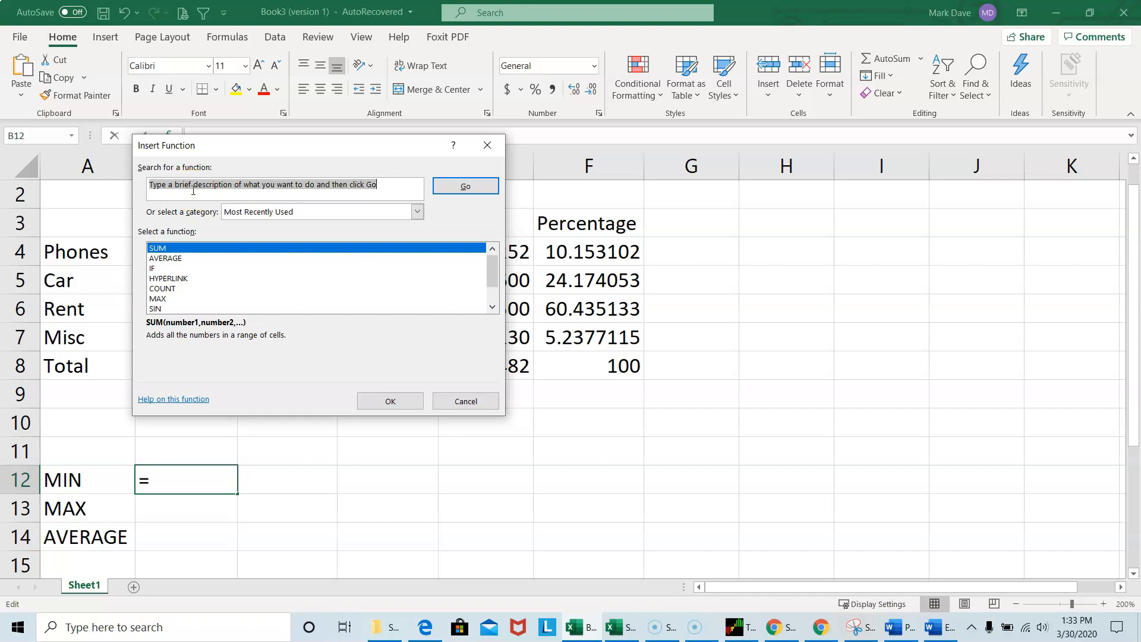
{"action": "type", "text": "min"}
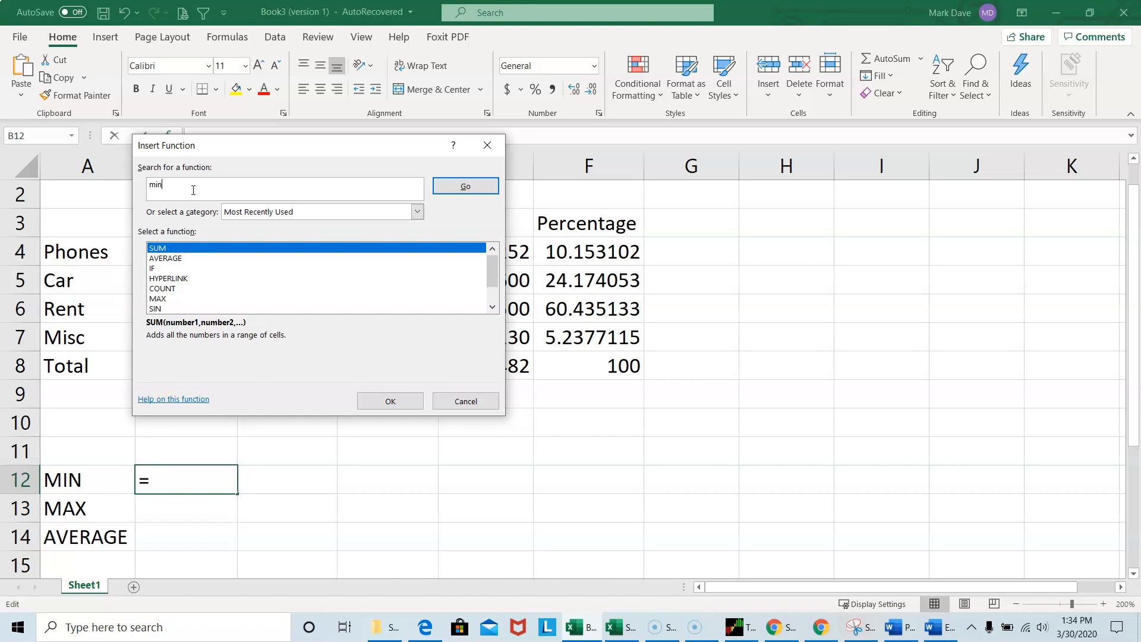
{"action": "left_click", "coordinate": [447, 186]}
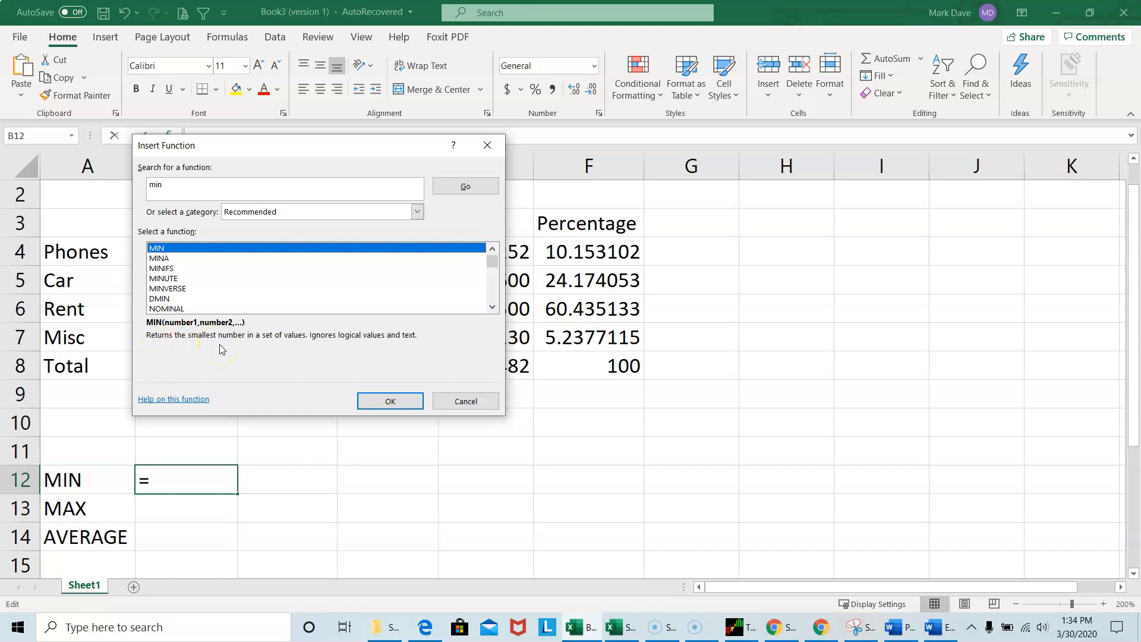
{"action": "left_click", "coordinate": [375, 400]}
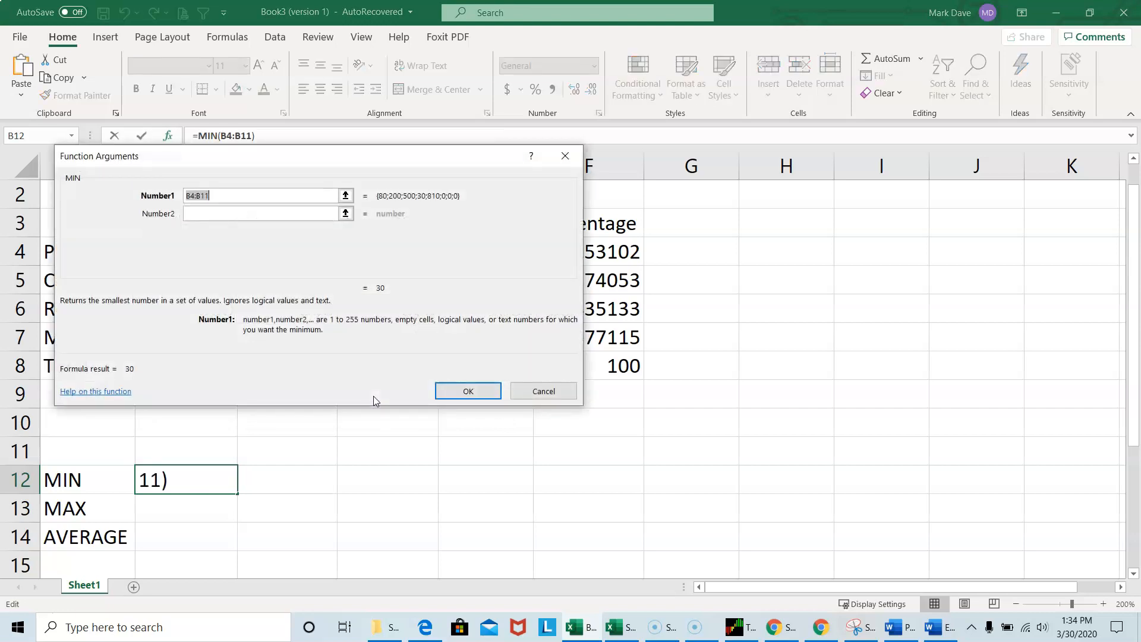
Replace the MIN function's suggested range with the April expense cells B4:B7 and complete the formula.
{"action": "left_click_drag", "start_coordinate": [381, 159], "coordinate": [692, 171]}
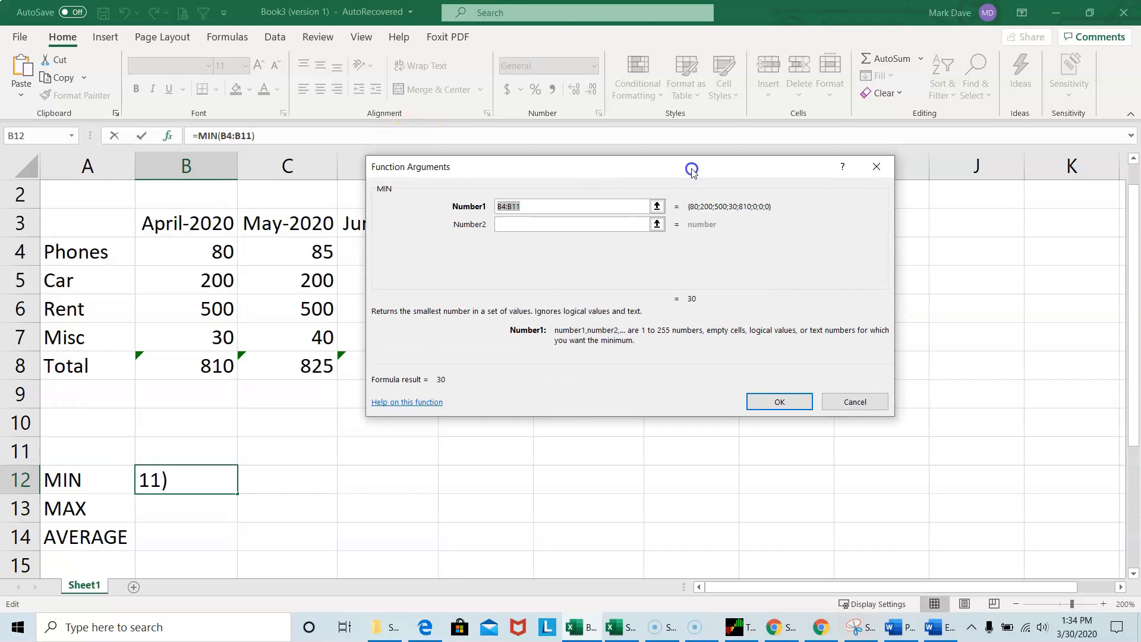
{"action": "left_click", "coordinate": [543, 205]}
{"action": "left_click", "coordinate": [535, 205]}
{"action": "left_click", "coordinate": [466, 212]}
{"action": "left_click", "coordinate": [529, 202]}
{"action": "key", "text": "BackSpace"}
{"action": "key", "text": "BackSpace"}
{"action": "key", "text": "BackSpace"}
{"action": "key", "text": "BackSpace"}
{"action": "key", "text": "BackSpace"}
{"action": "key", "text": "BackSpace"}
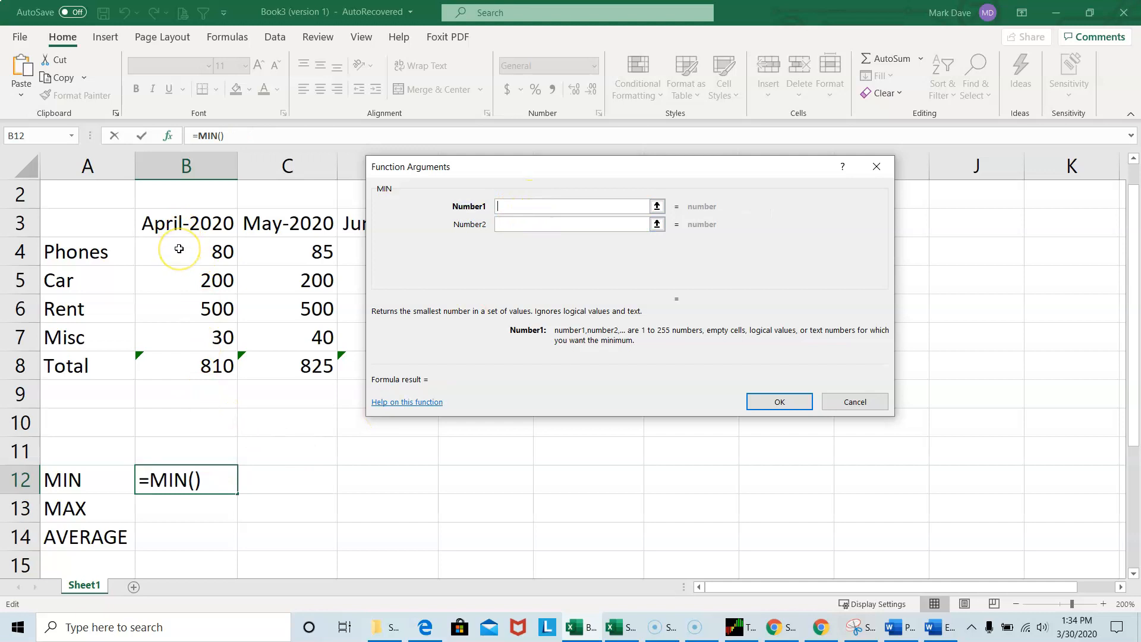
{"action": "left_click_drag", "start_coordinate": [179, 248], "coordinate": [179, 330]}
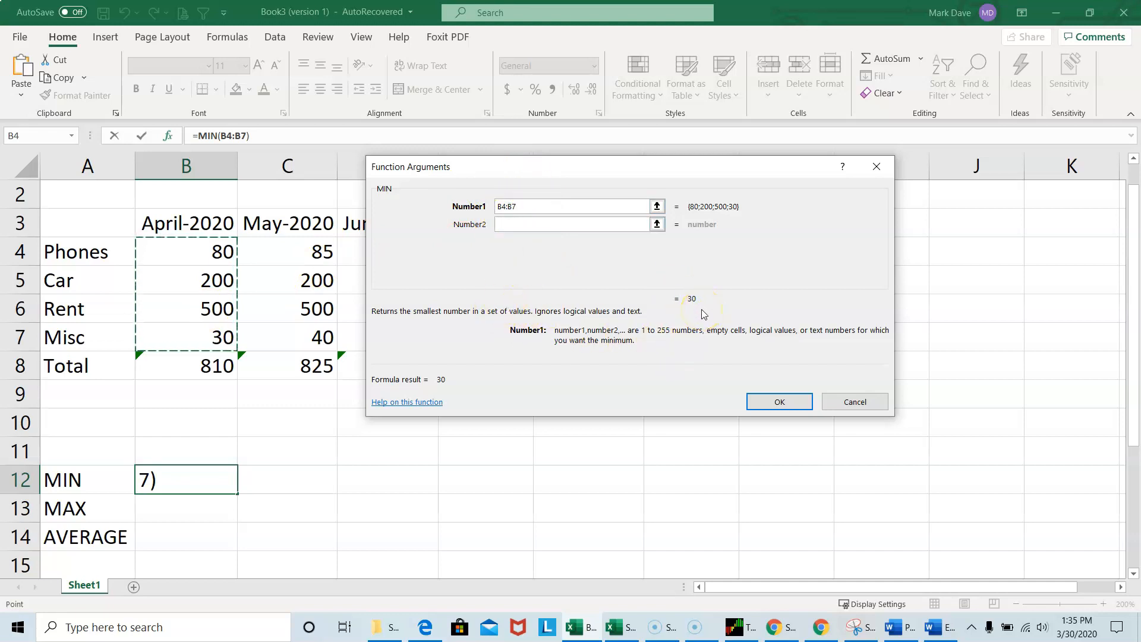
{"action": "left_click", "coordinate": [780, 404]}
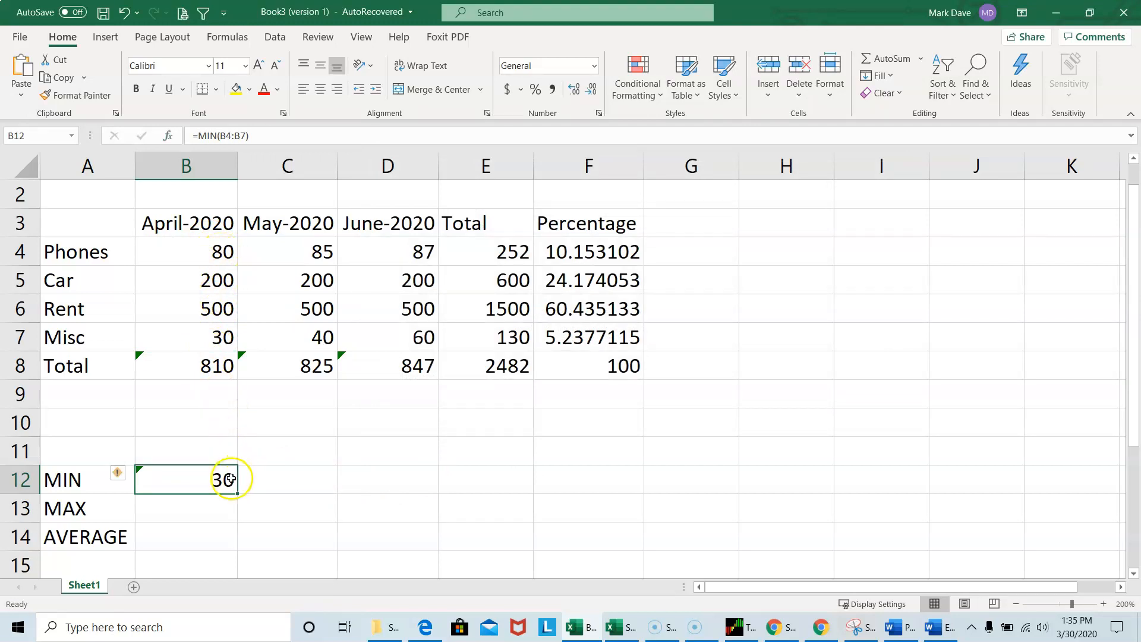
Find the MAX function by searching "max" and insert it in cell B13 over the range B4:B7.
{"action": "left_click", "coordinate": [181, 513]}
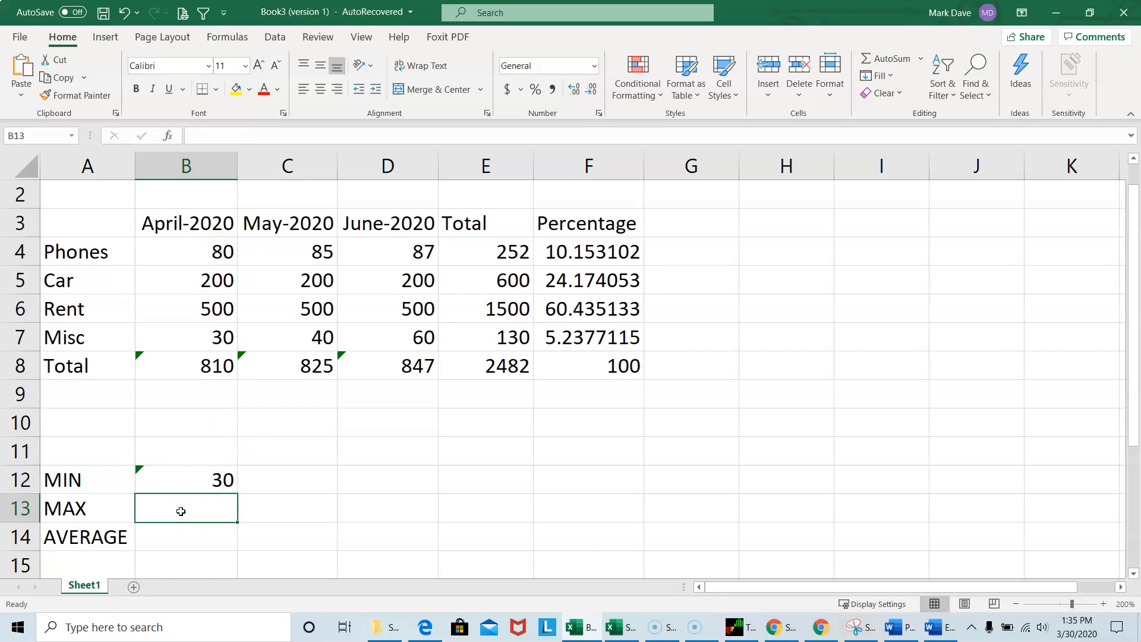
{"action": "left_click", "coordinate": [168, 136]}
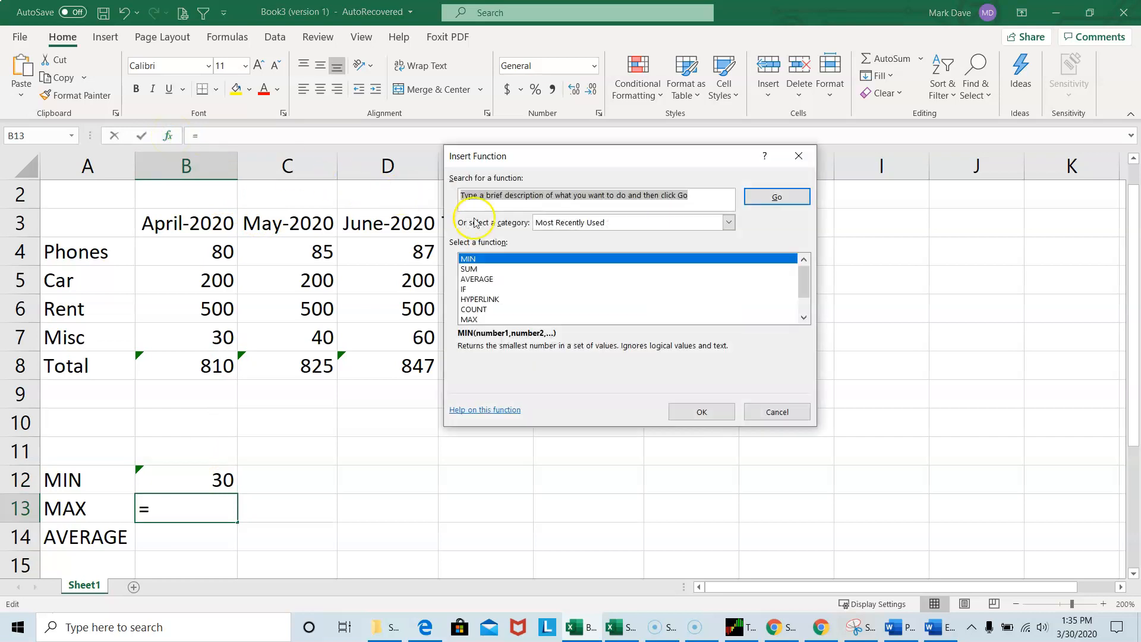
{"action": "type", "text": "max"}
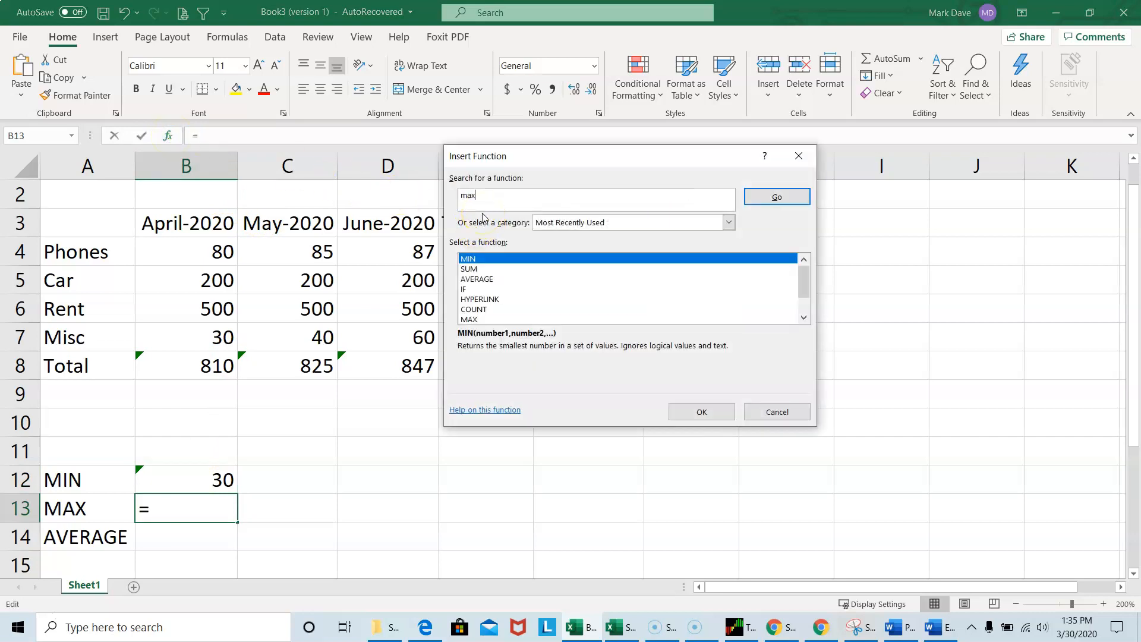
{"action": "left_click", "coordinate": [770, 197]}
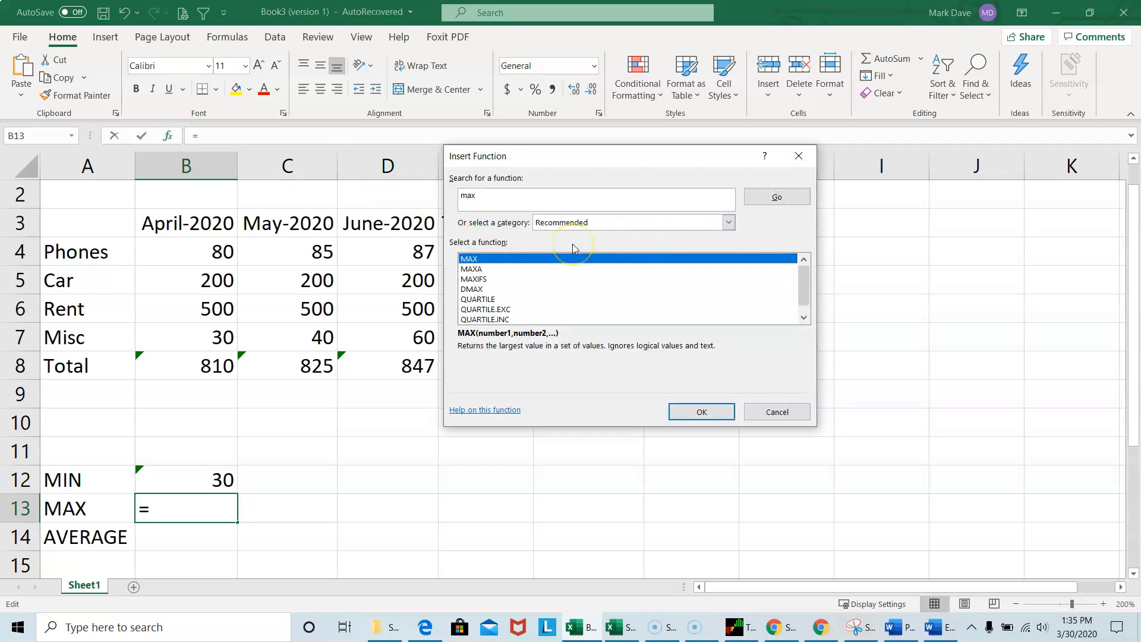
{"action": "left_click", "coordinate": [502, 260]}
{"action": "left_click", "coordinate": [699, 411]}
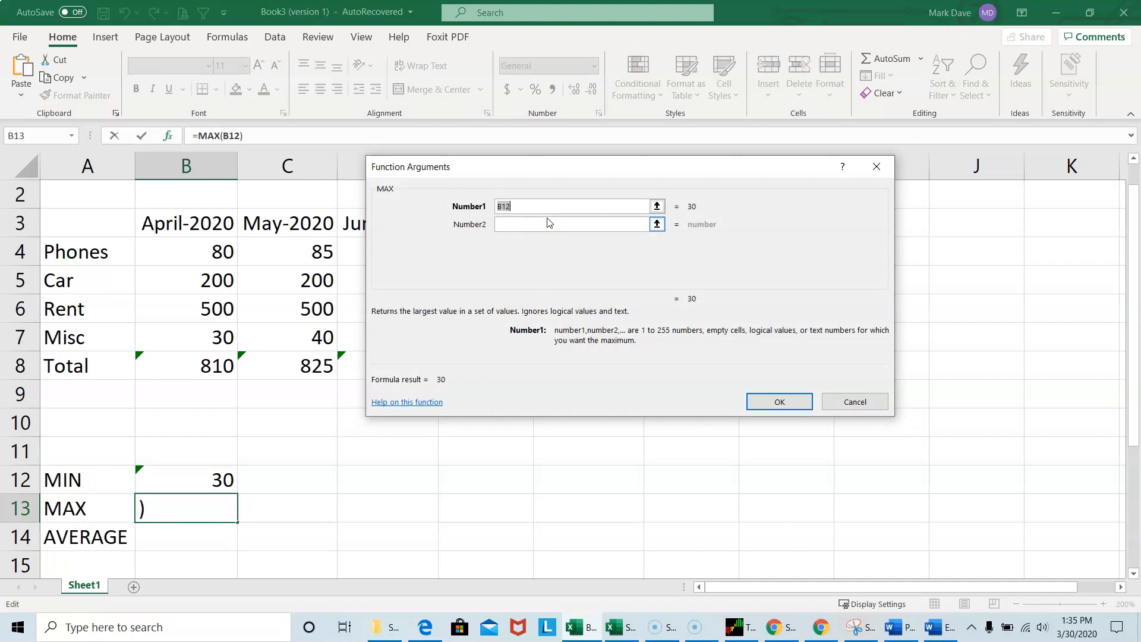
{"action": "key", "text": "BackSpace"}
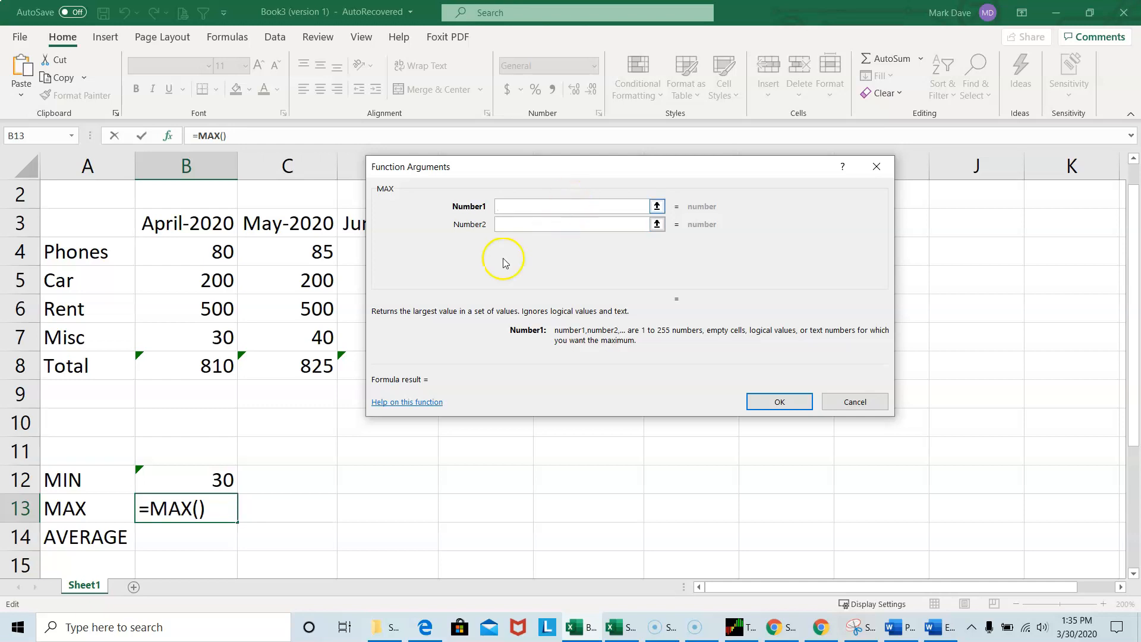
{"action": "left_click_drag", "start_coordinate": [183, 247], "coordinate": [185, 334]}
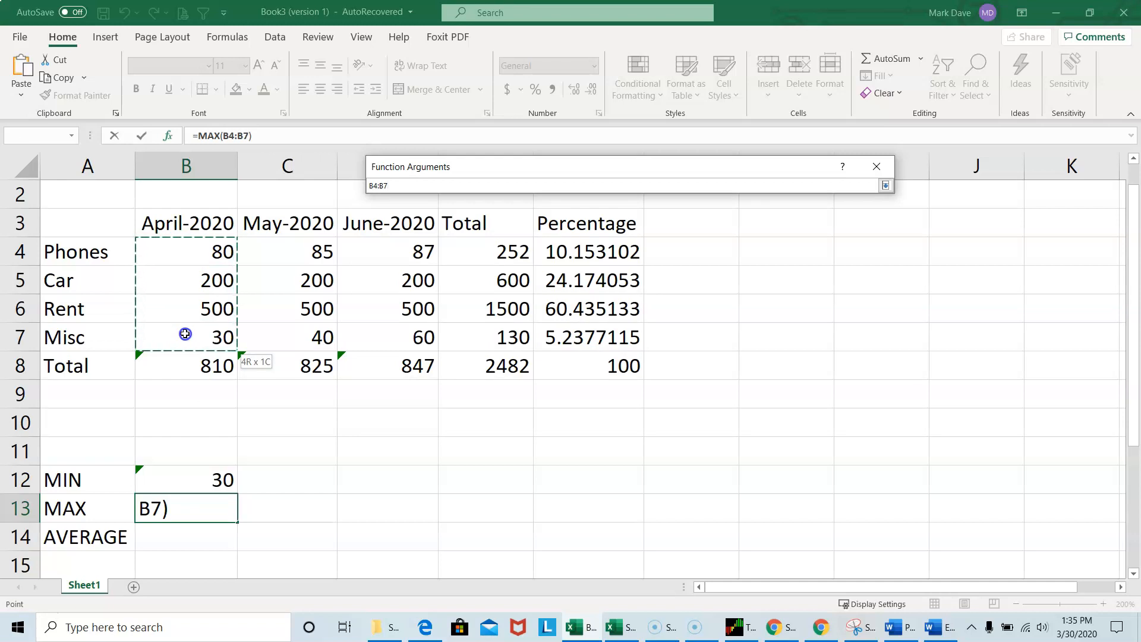
{"action": "left_click_drag", "start_coordinate": [185, 333], "coordinate": [186, 334]}
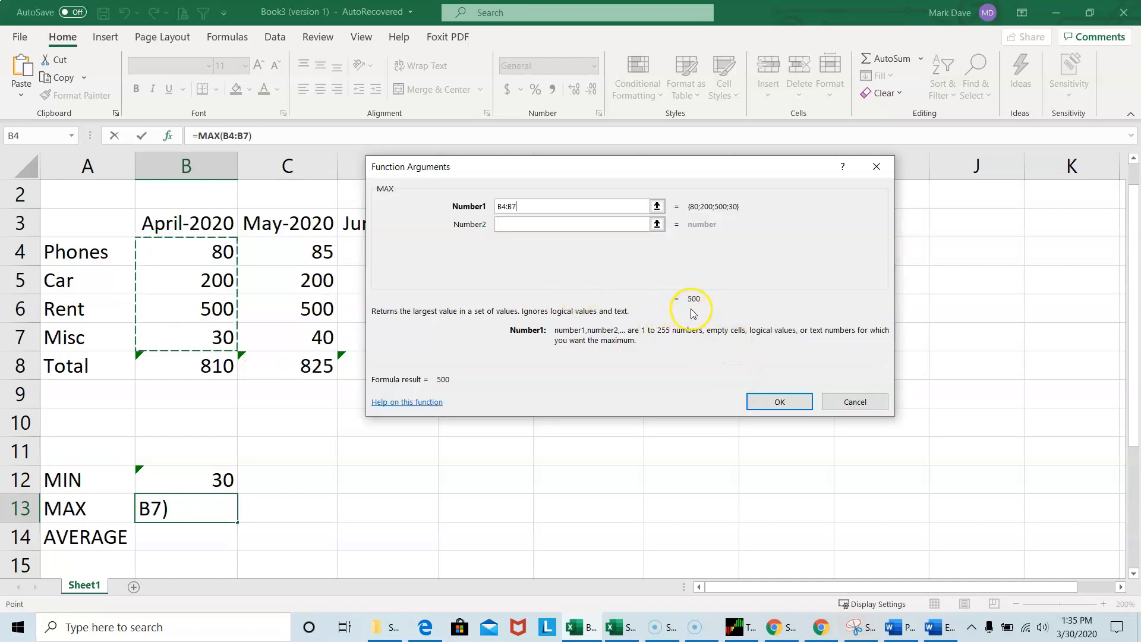
{"action": "left_click", "coordinate": [772, 401]}
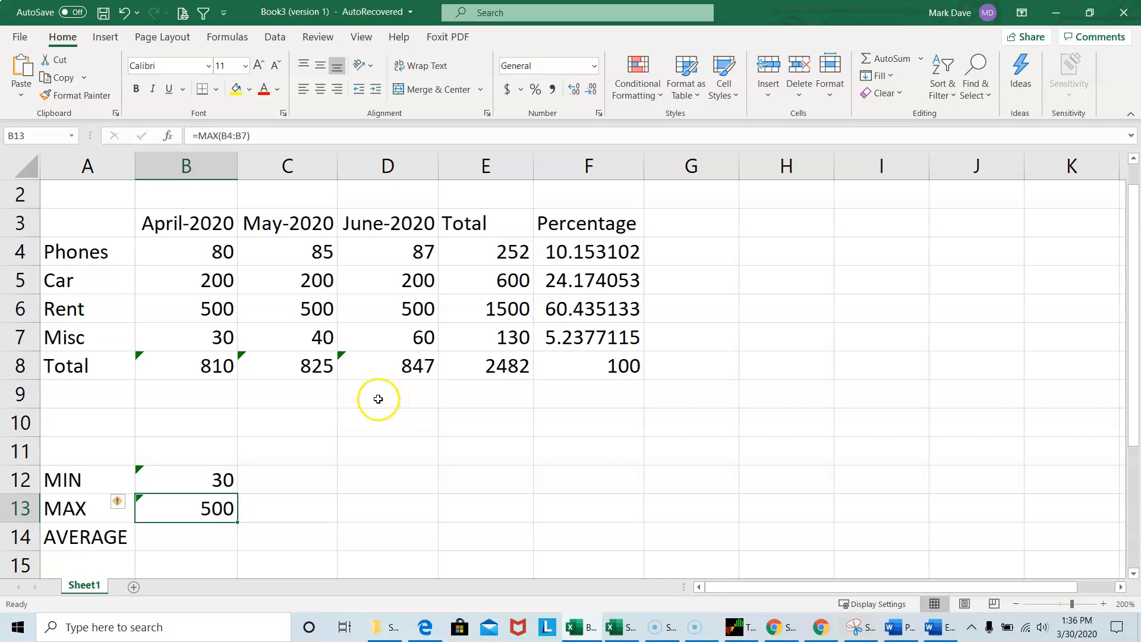
Look through the math and trigonometry functions and the statistical functions for MAX and AVERAGE.
{"action": "left_click", "coordinate": [229, 42]}
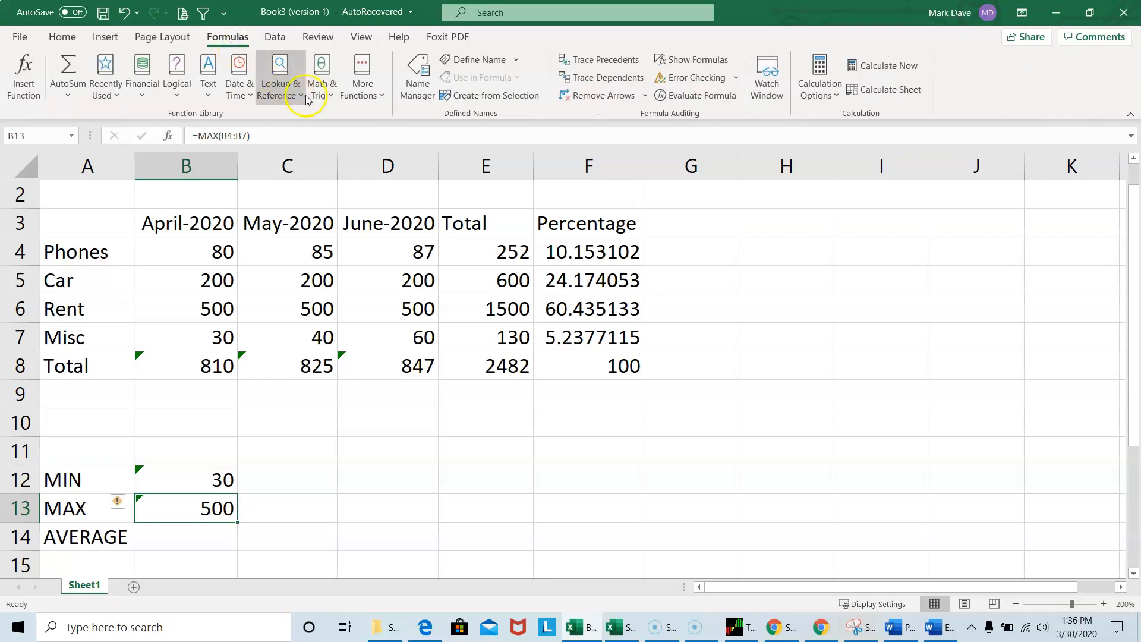
{"action": "left_click", "coordinate": [329, 99]}
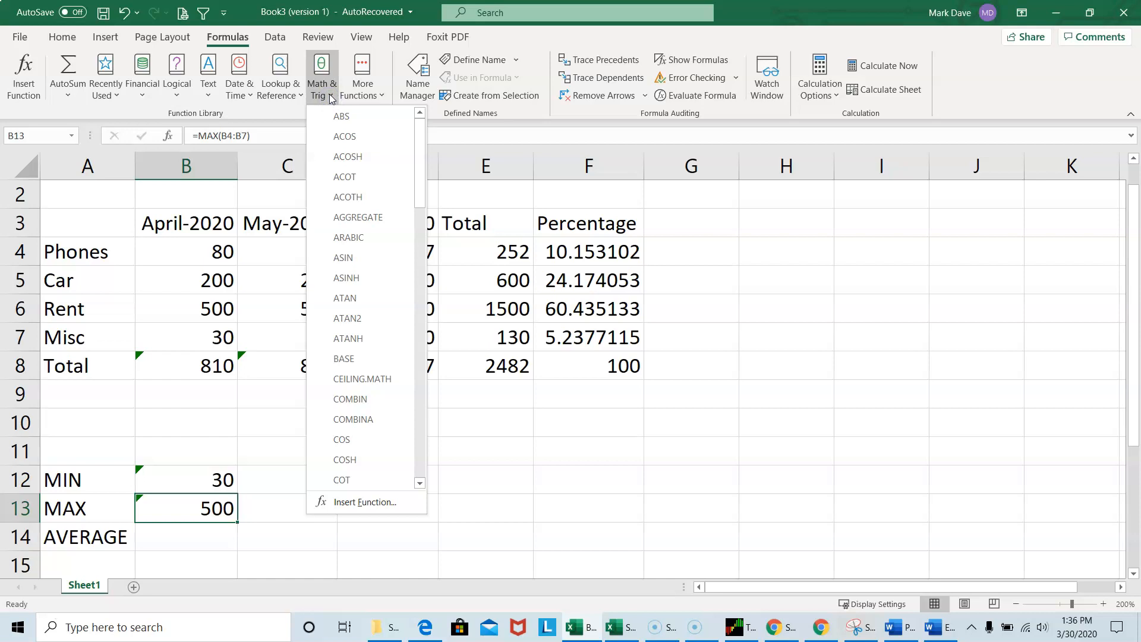
{"action": "left_click_drag", "start_coordinate": [420, 169], "coordinate": [420, 284]}
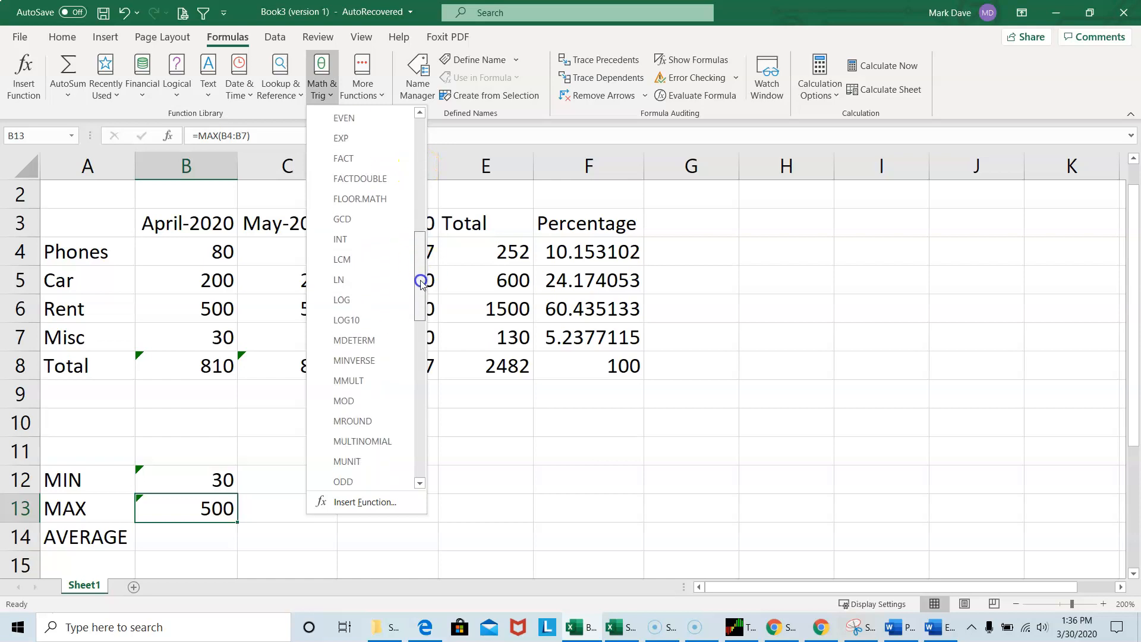
{"action": "left_click", "coordinate": [383, 97]}
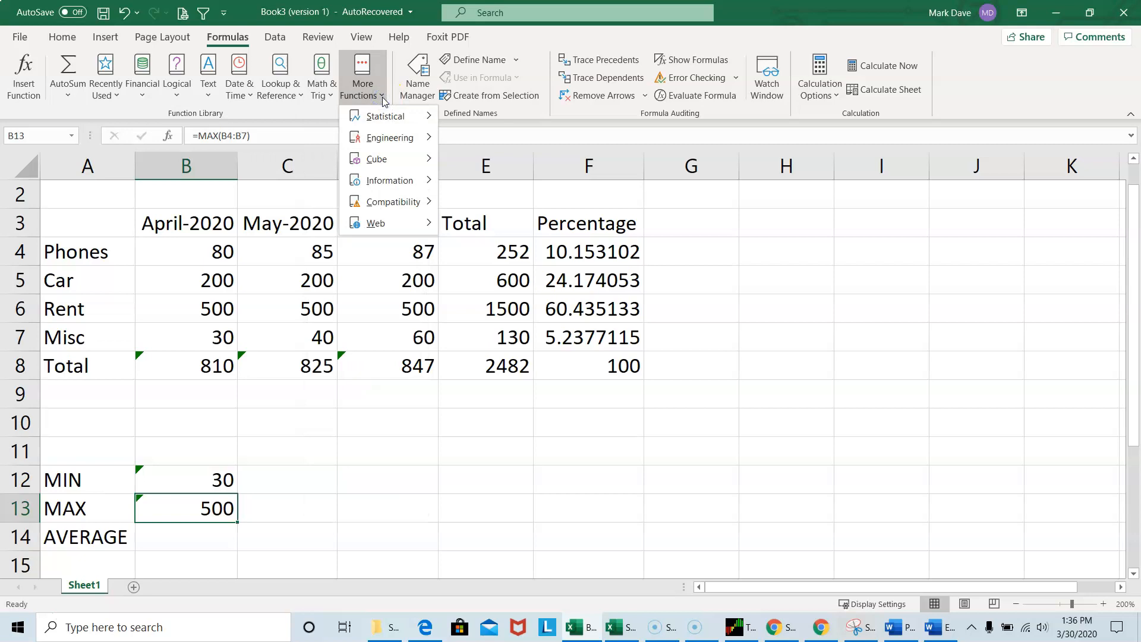
{"action": "left_click", "coordinate": [384, 118]}
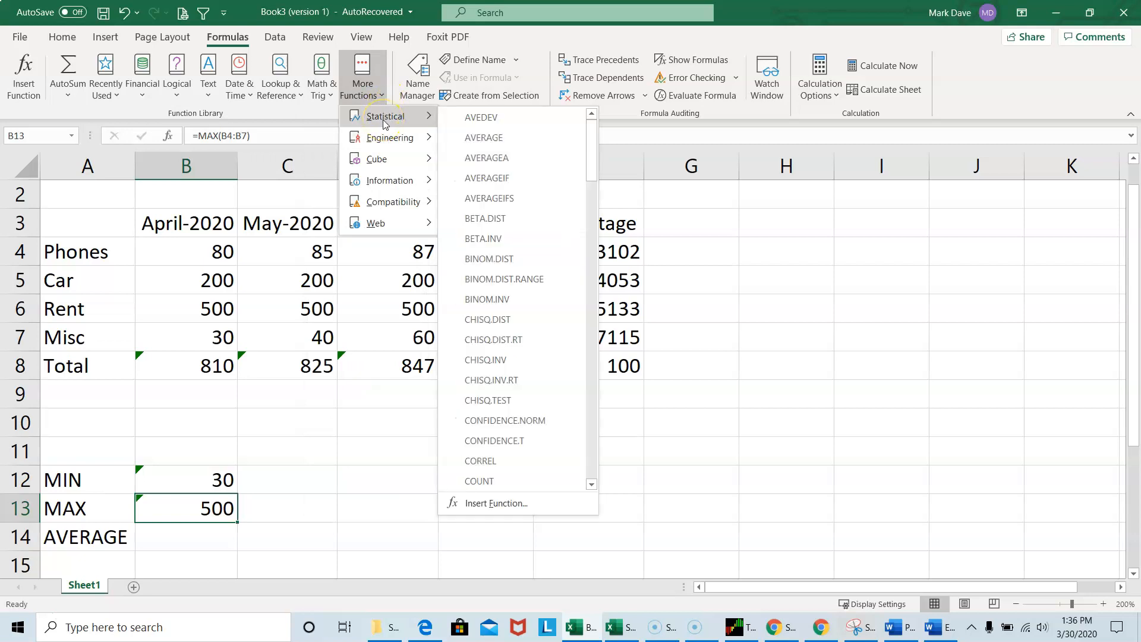
{"action": "left_click_drag", "start_coordinate": [591, 164], "coordinate": [586, 319]}
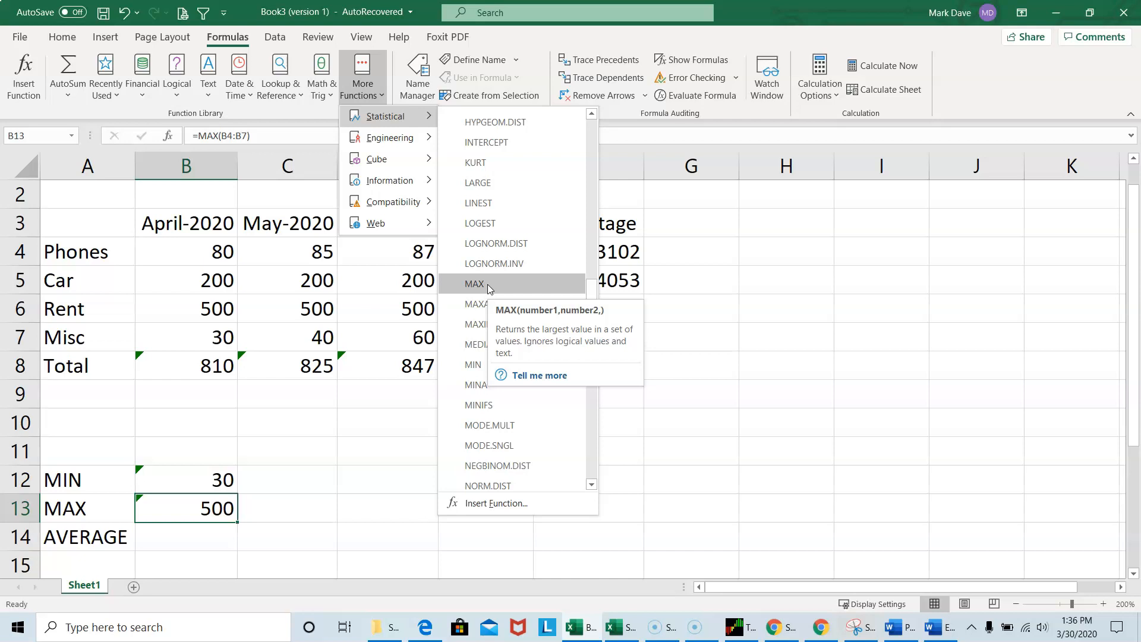
{"action": "left_click_drag", "start_coordinate": [592, 285], "coordinate": [593, 139]}
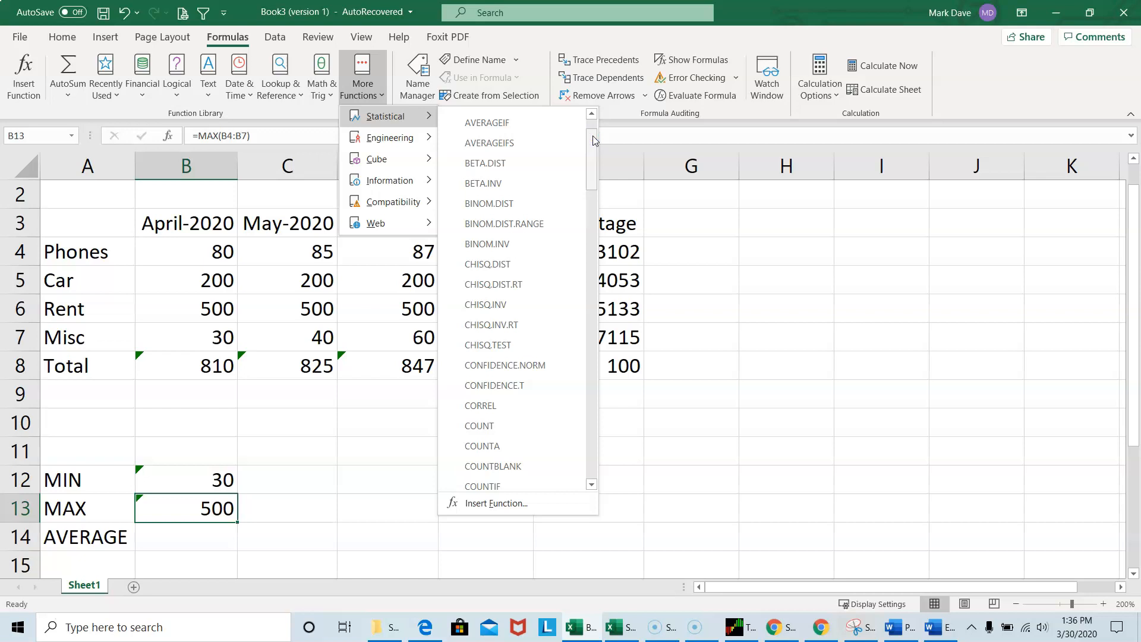
{"action": "left_click_drag", "start_coordinate": [593, 141], "coordinate": [593, 127]}
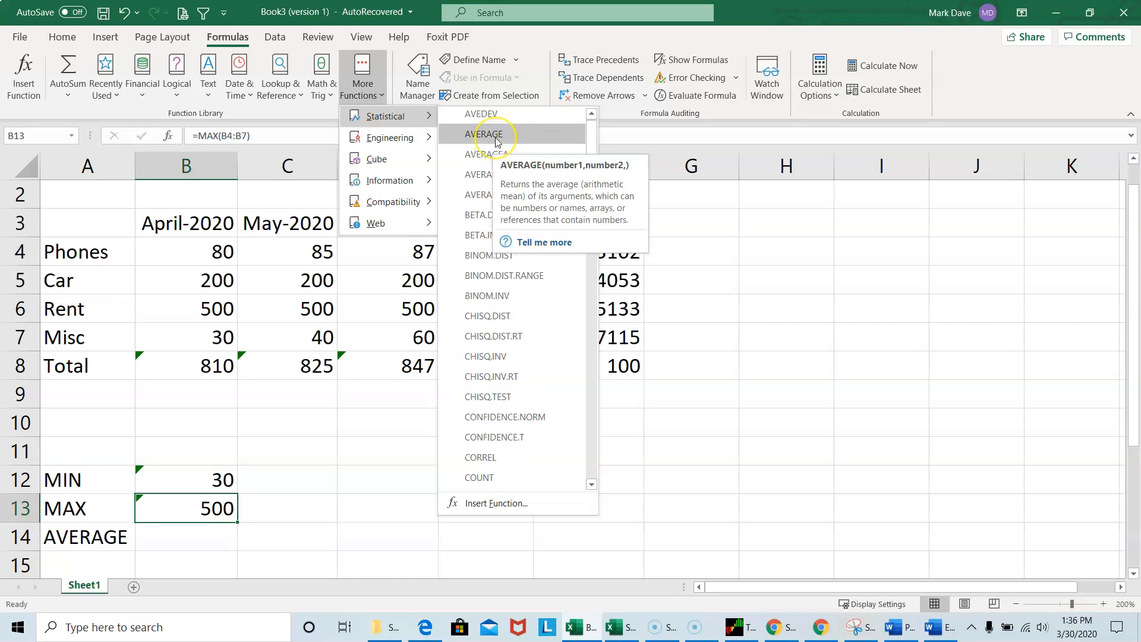
Insert the statistical AVERAGE function in cell B14 over the April expense range B4:B7.
{"action": "left_click", "coordinate": [188, 537]}
{"action": "left_click", "coordinate": [188, 537]}
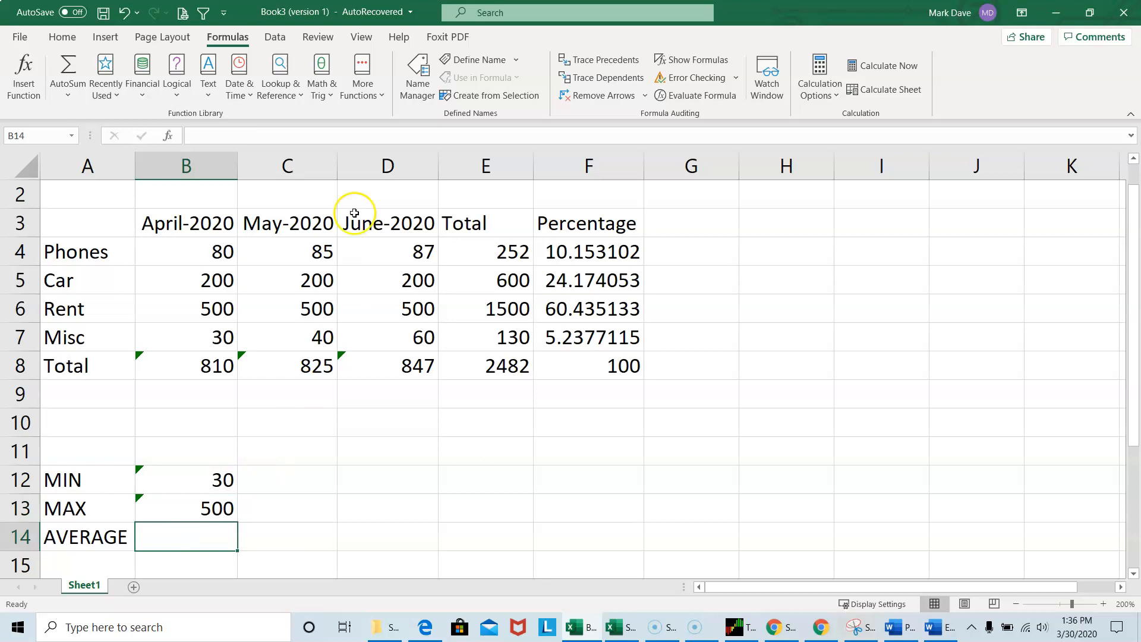
{"action": "left_click", "coordinate": [380, 100]}
{"action": "mouse_move", "coordinate": [382, 116]}
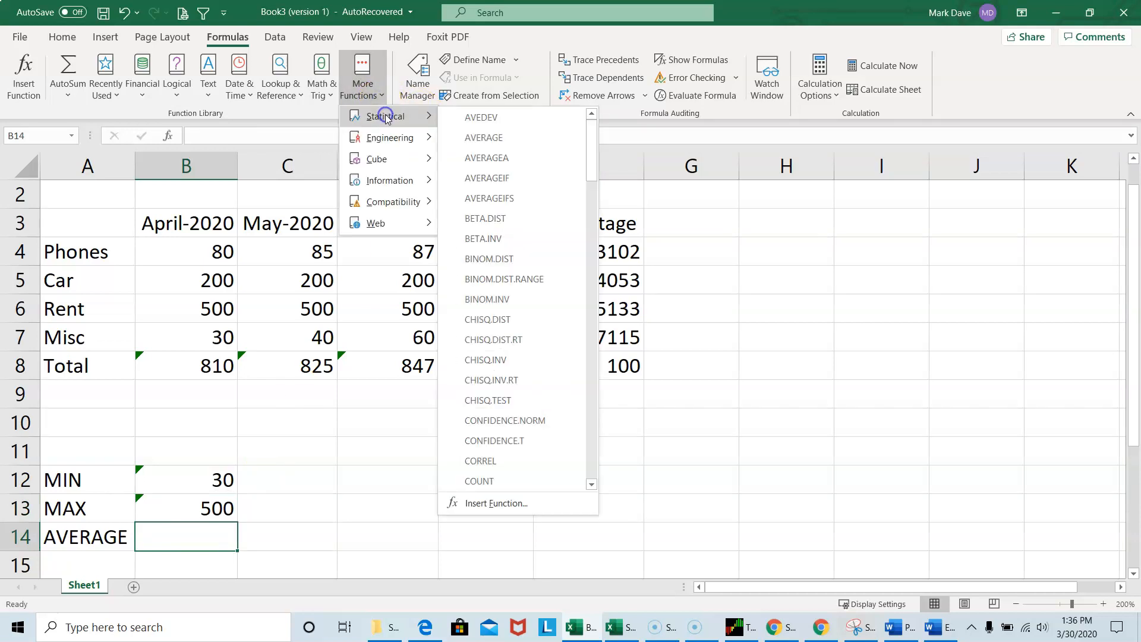
{"action": "left_click", "coordinate": [500, 138]}
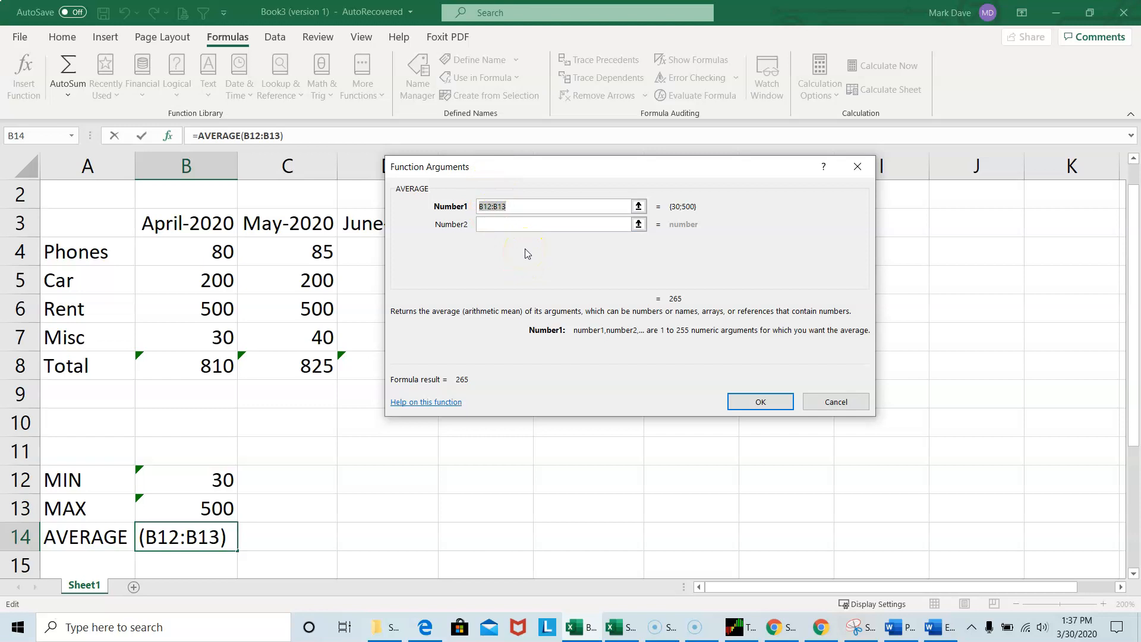
{"action": "key", "text": "BackSpace"}
{"action": "left_click_drag", "start_coordinate": [183, 255], "coordinate": [202, 334]}
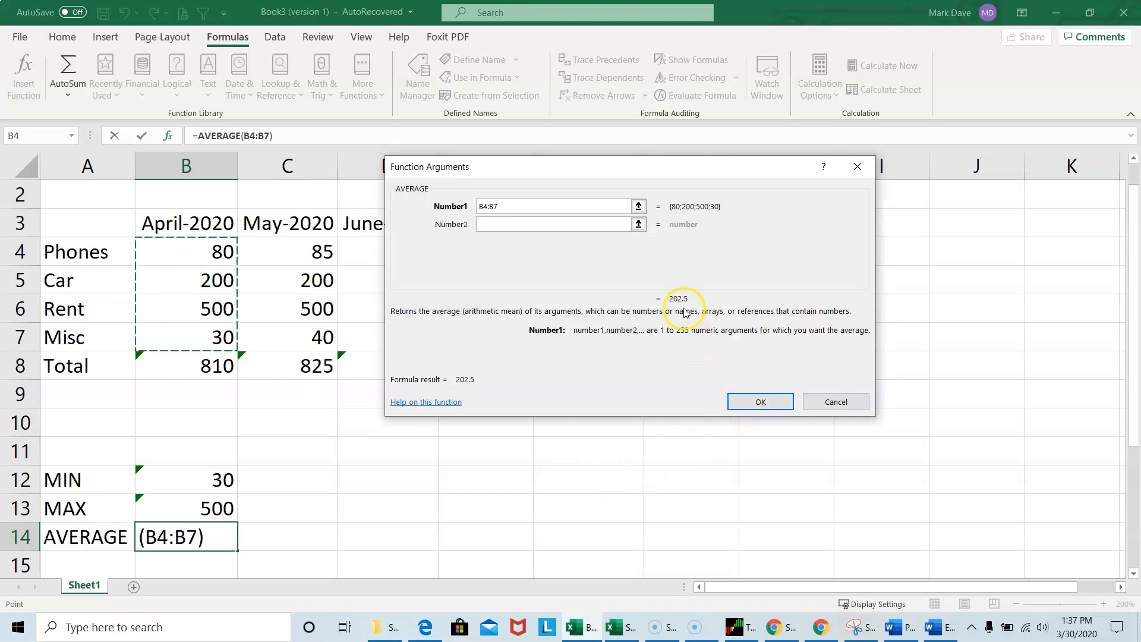
{"action": "left_click", "coordinate": [752, 400]}
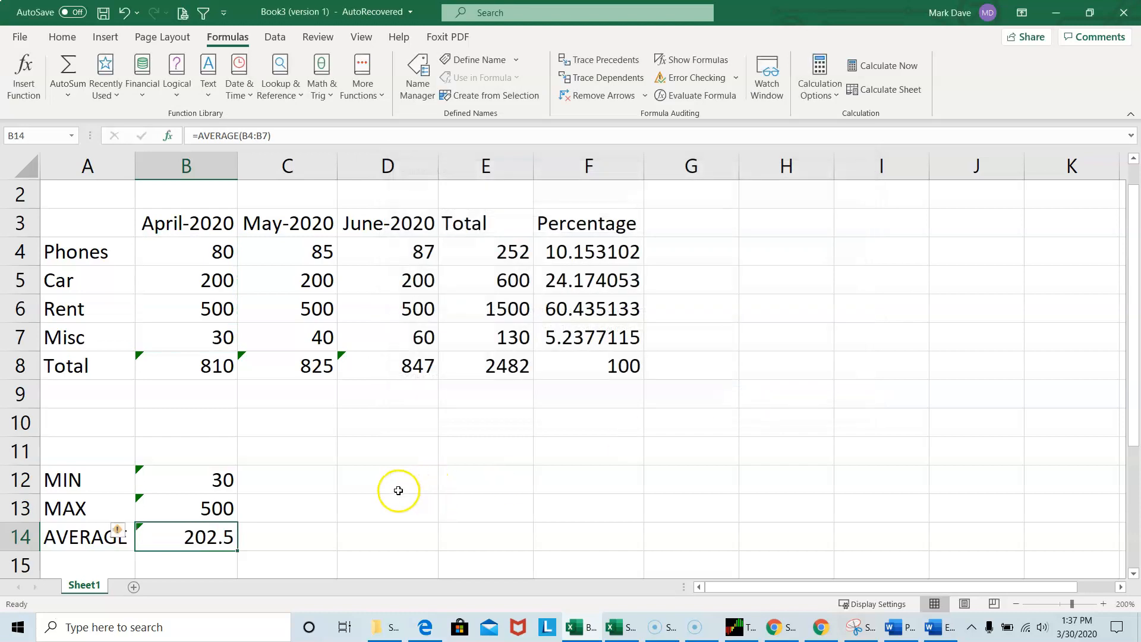